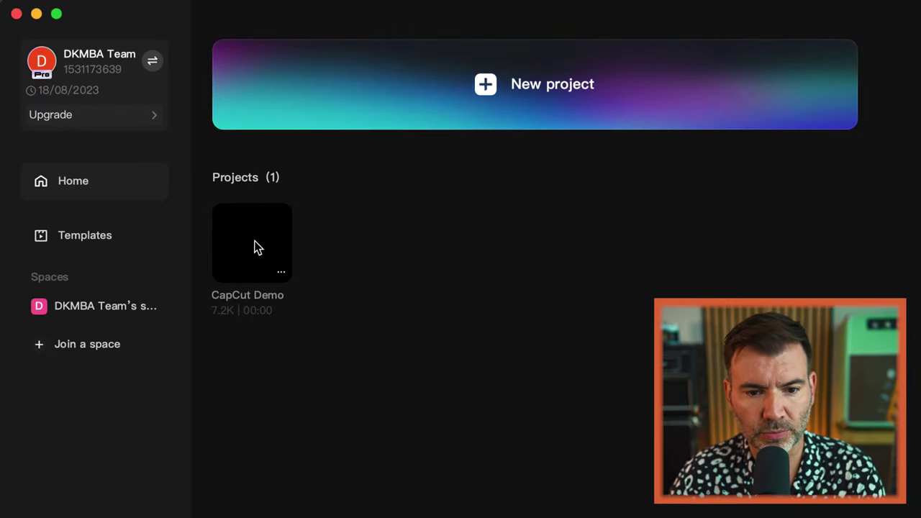
- Open the CapCut Demo project and set its color space to SDR – Rec.709, keeping 1080x1920
left_click(251, 241)
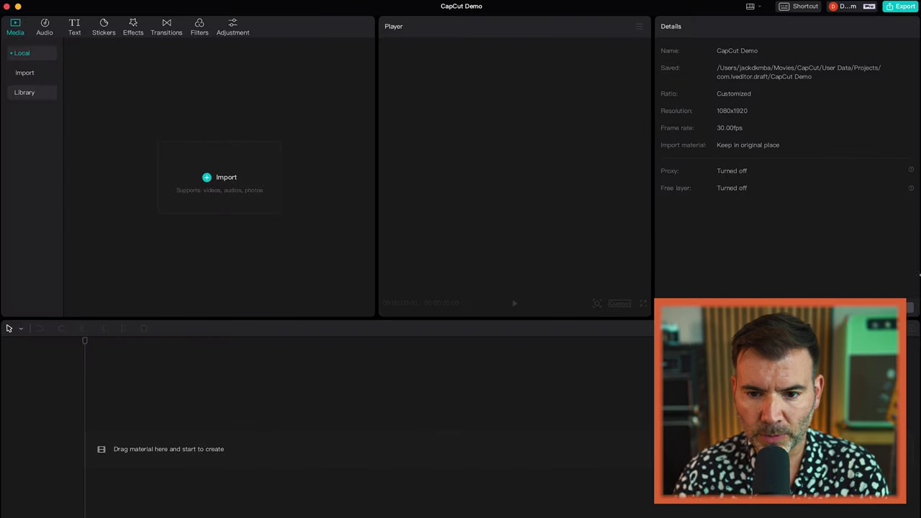
left_click(909, 308)
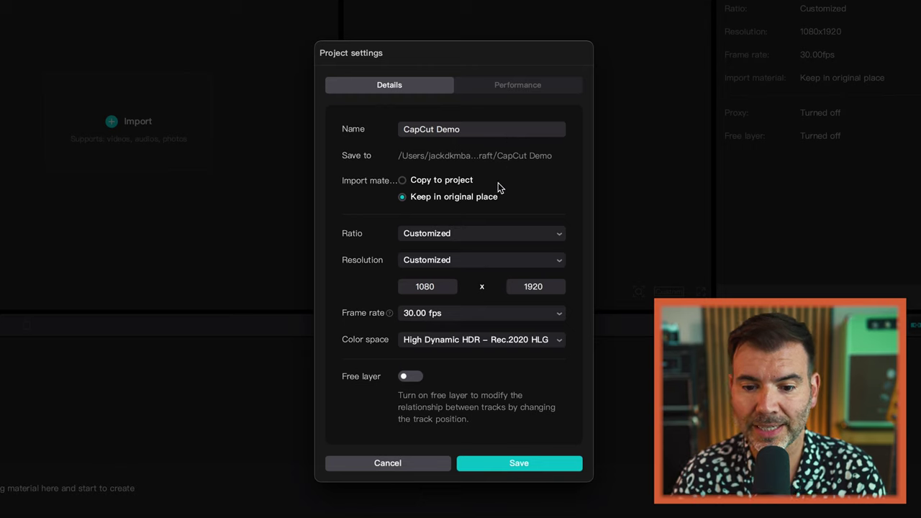
left_click(482, 234)
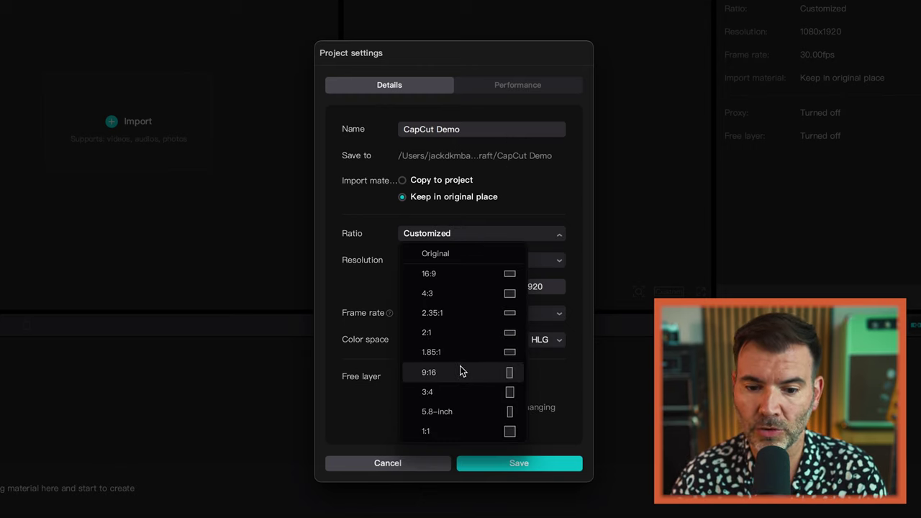
left_click(373, 271)
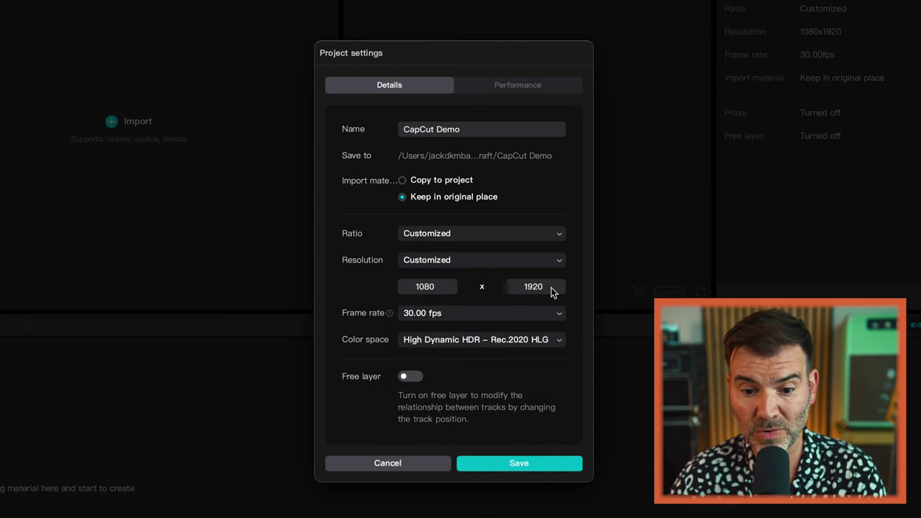
left_click(540, 265)
left_click(535, 262)
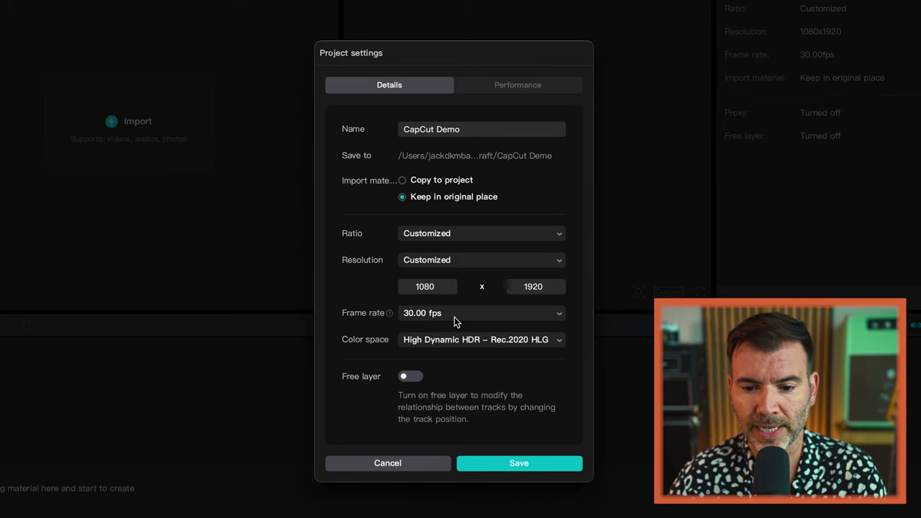
left_click(492, 341)
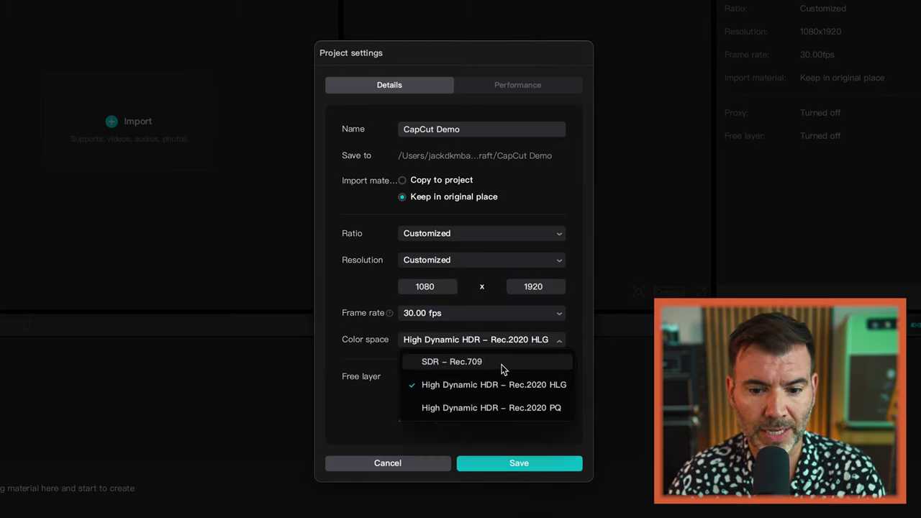
left_click(502, 366)
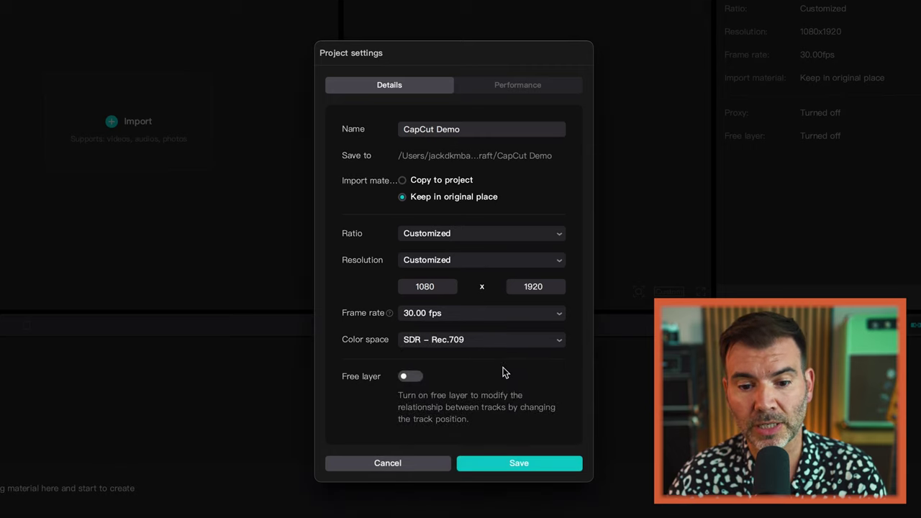
- Save the project settings and import C1574.mp4 and Alabama Girl – Jordan Harvey.wav
left_click(523, 464)
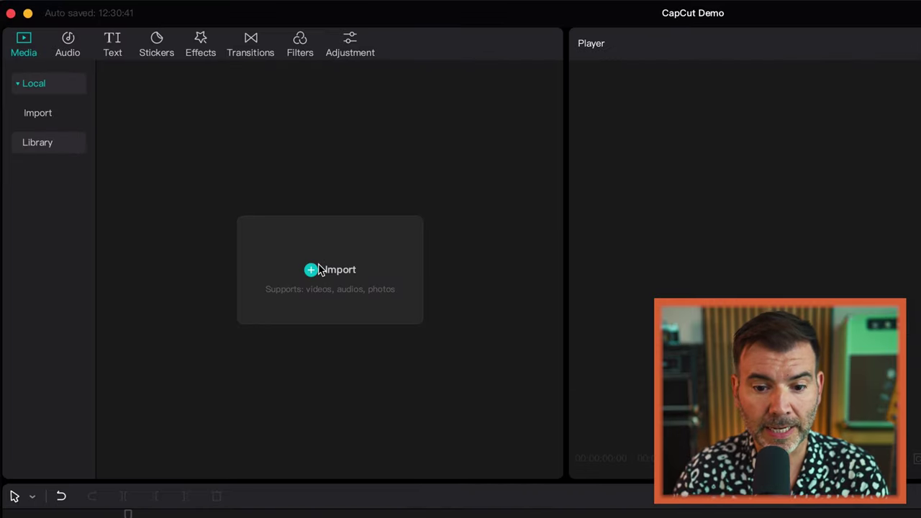
left_click(317, 268)
left_click(351, 209)
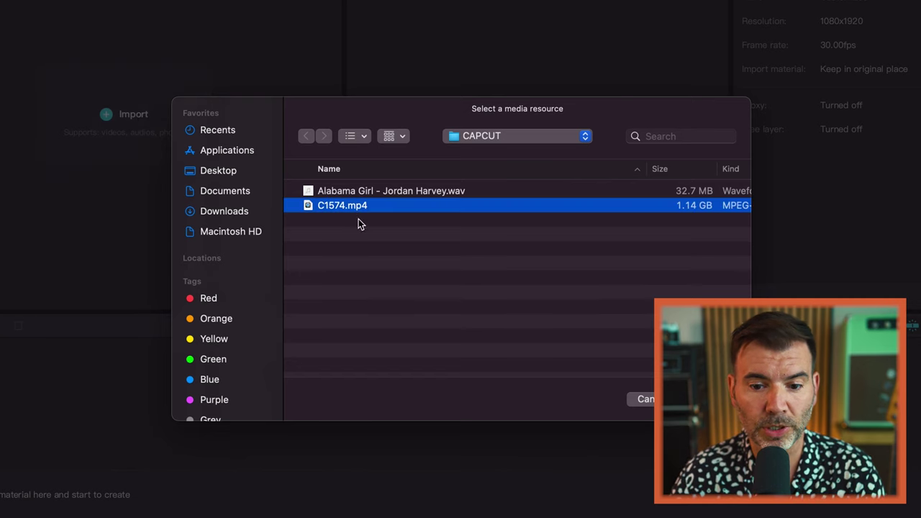
left_click(353, 189, "shift")
key("Return")
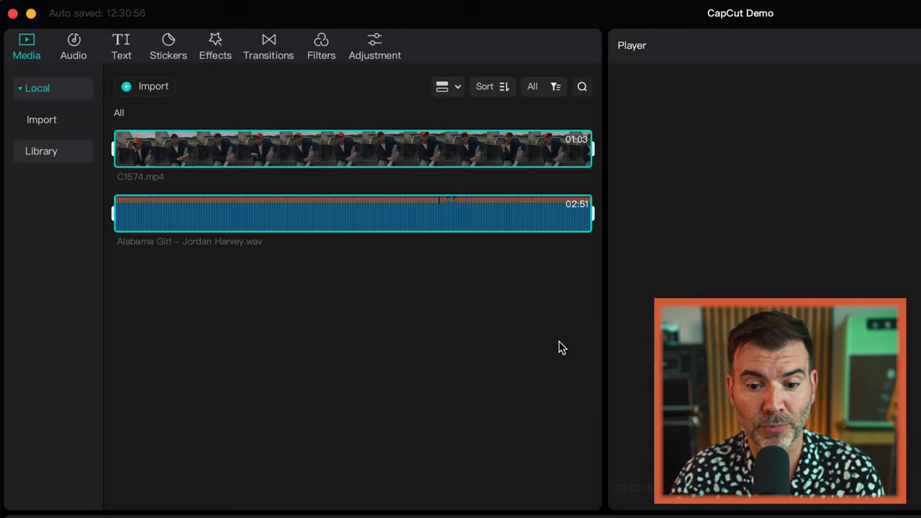
- Add C1574.mp4 to the timeline, then deselect it
mouse_move(482, 155)
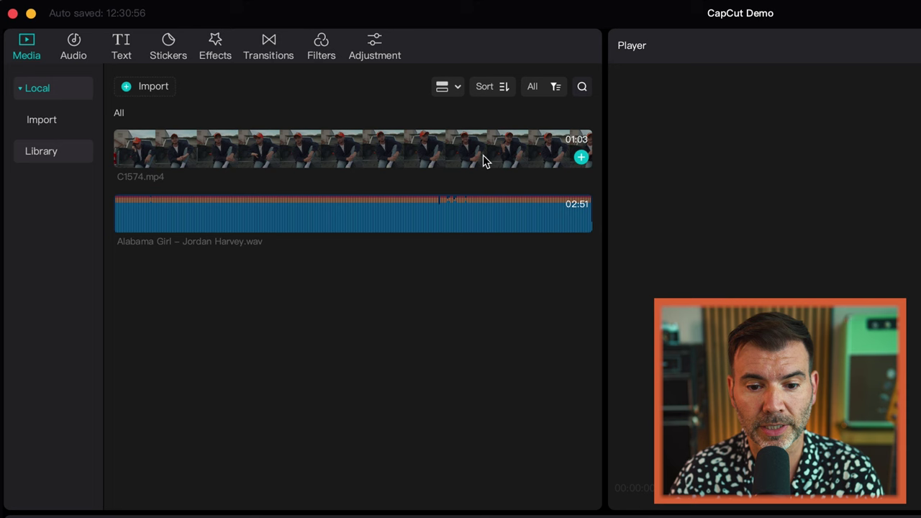
left_click(570, 152)
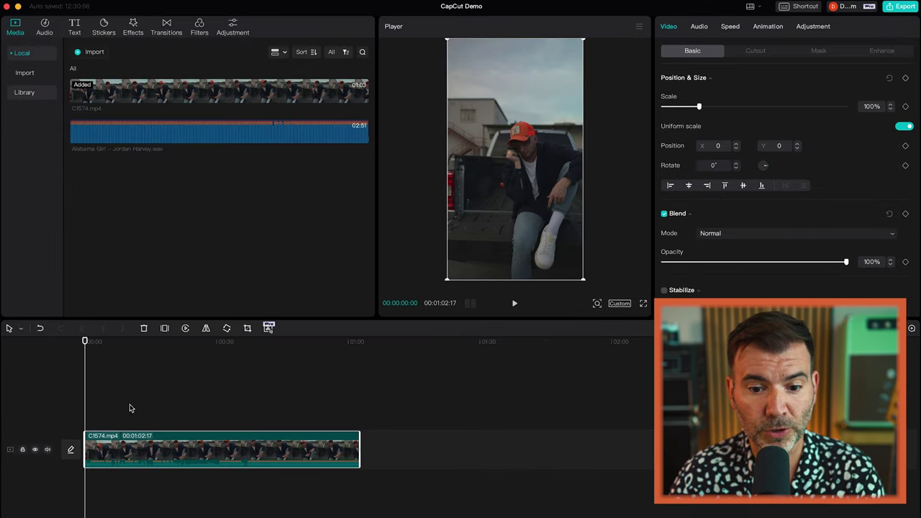
left_click(130, 408)
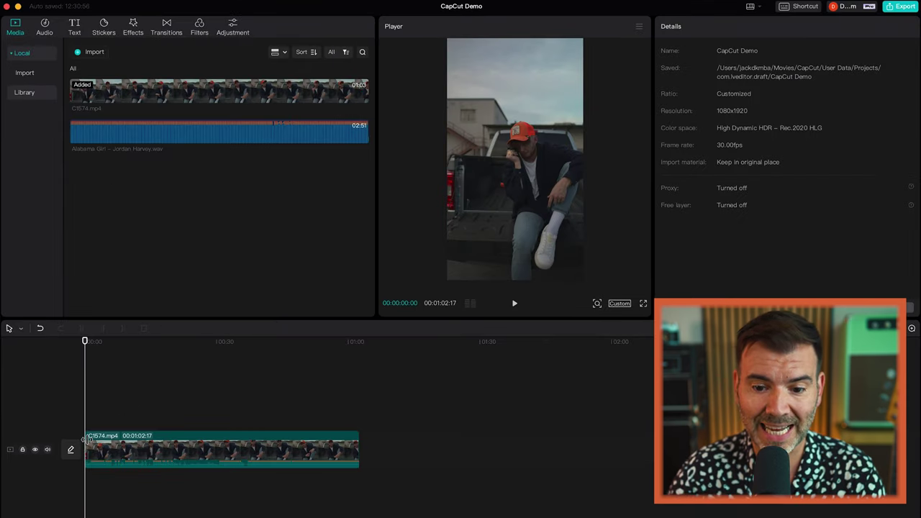
- Trim the start of C1574.mp4 so the project runs 00:00:30:29, then play it back
left_click_drag(86, 441, 217, 429)
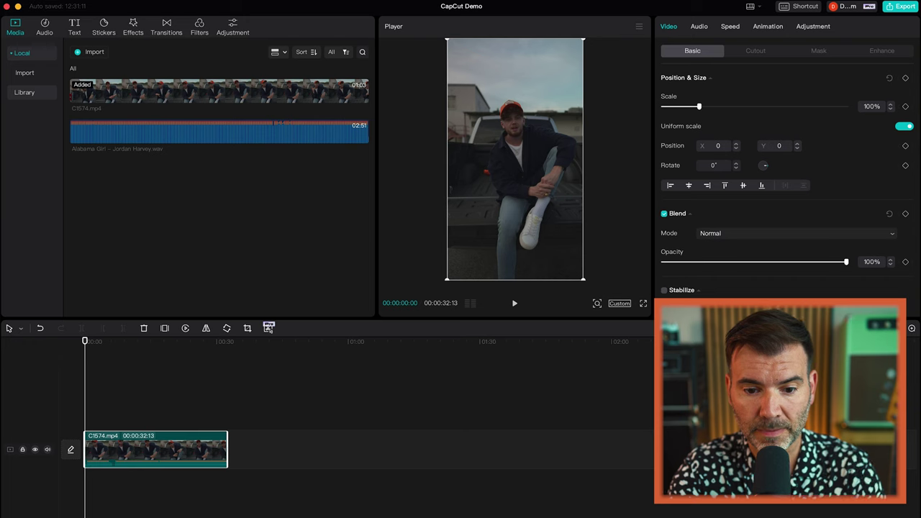
left_click(911, 328)
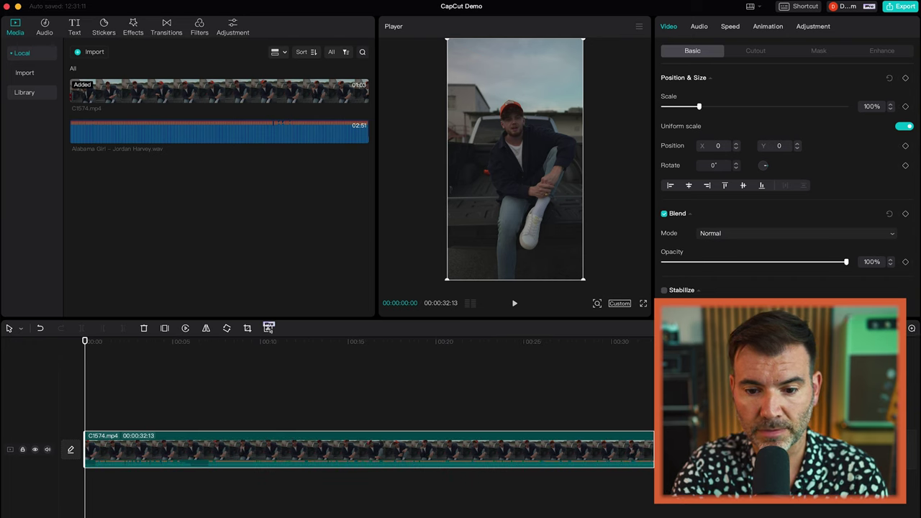
left_click_drag(85, 439, 91, 440)
key("space")
key("space")
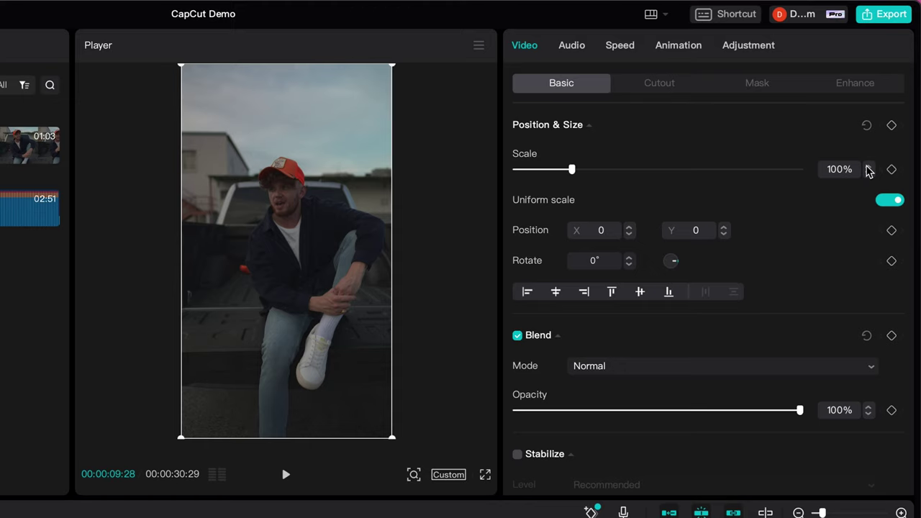
- Scale the video clip up to 105%
left_click(868, 167)
left_click(868, 166)
left_click(868, 167)
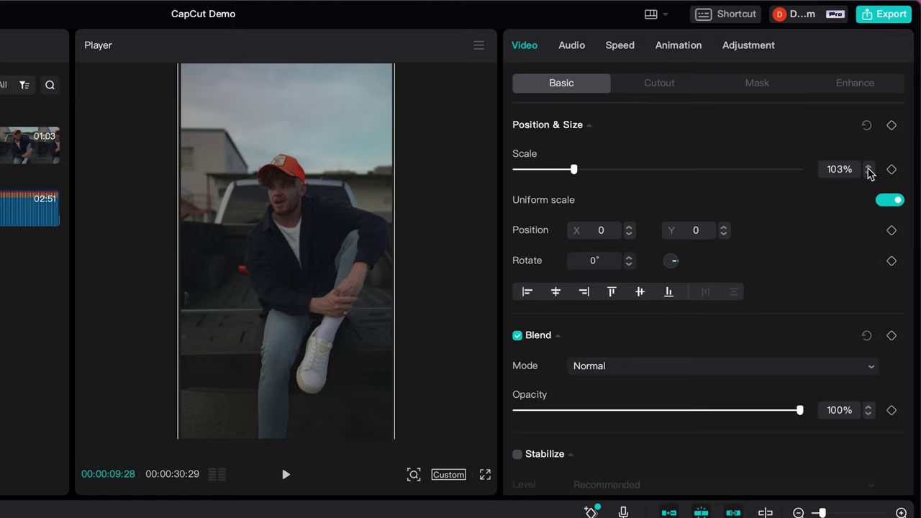
left_click(868, 166)
left_click(869, 166)
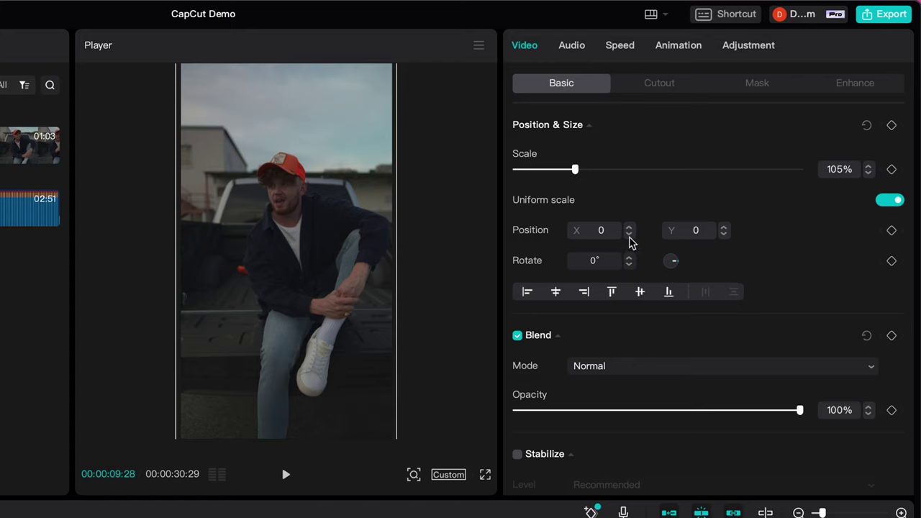
- Reposition the video to X -4 and Y 6
left_click(630, 236)
left_click(630, 236)
left_click(630, 236)
left_click(630, 236)
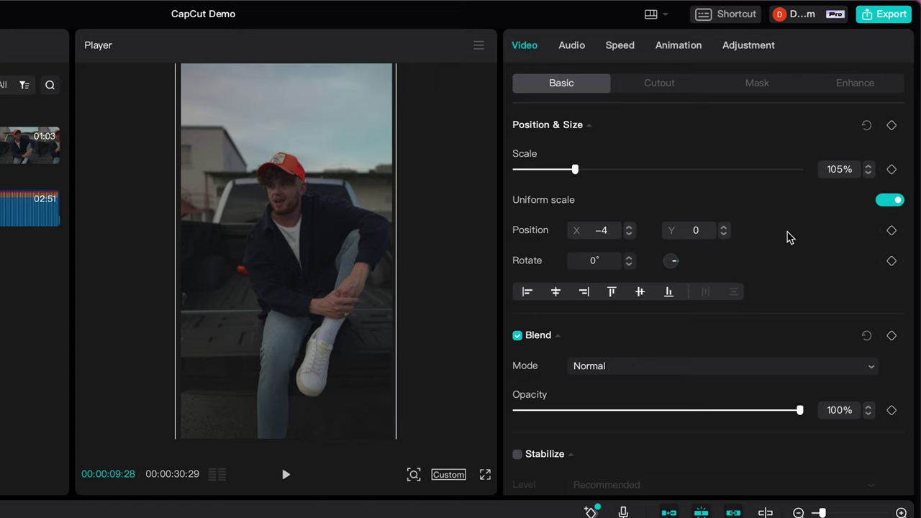
left_click(725, 229)
left_click(725, 229)
left_click(725, 228)
left_click(725, 229)
left_click(725, 229)
left_click(725, 228)
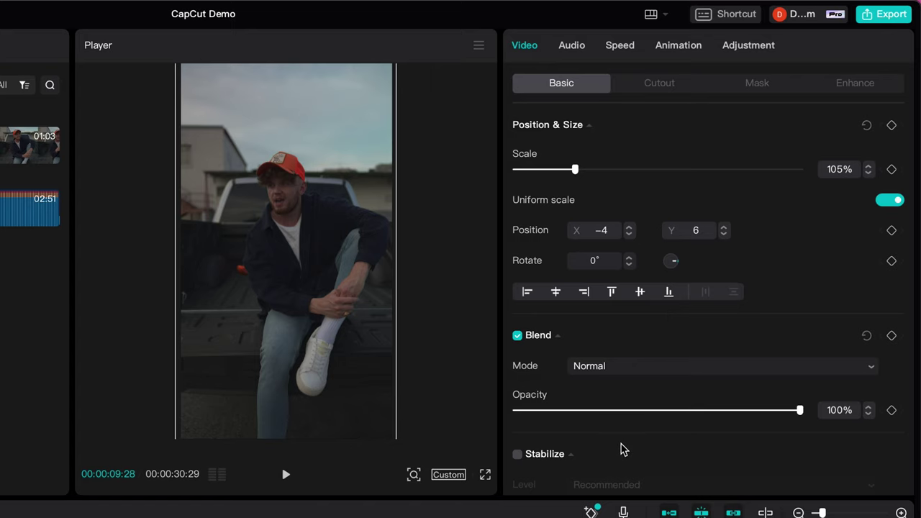
- Enable stabilization for the clip at the Most stable level
scroll(623, 445, "down", 2)
scroll(560, 400, "down", 1)
left_click(517, 335)
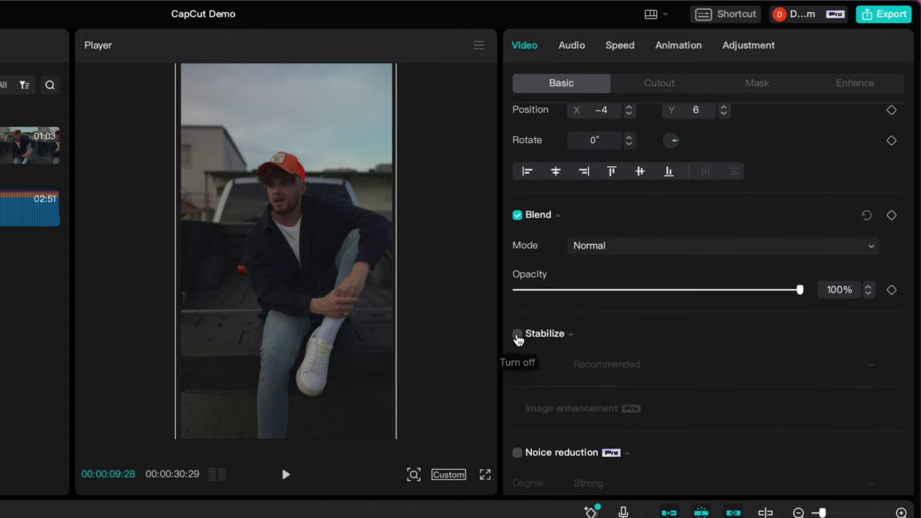
left_click(670, 365)
left_click(730, 443)
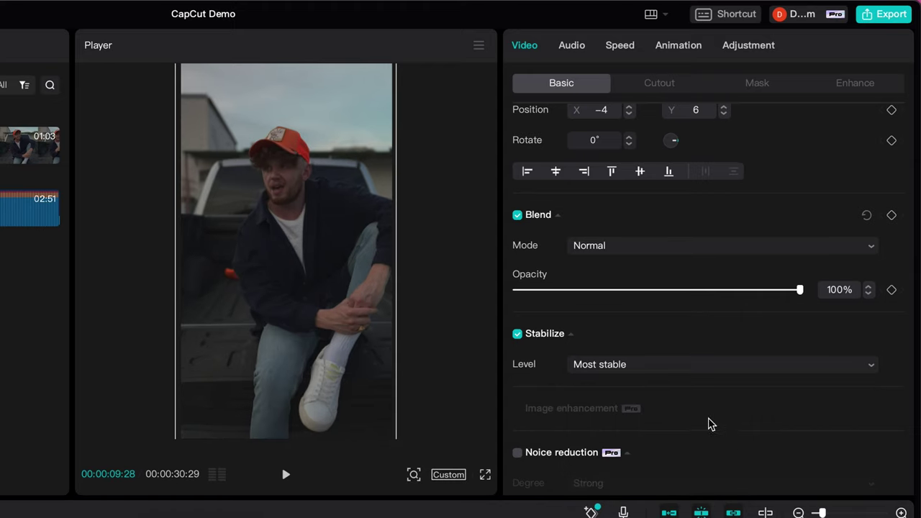
- Turn on audio noise reduction for the clip
left_click(581, 46)
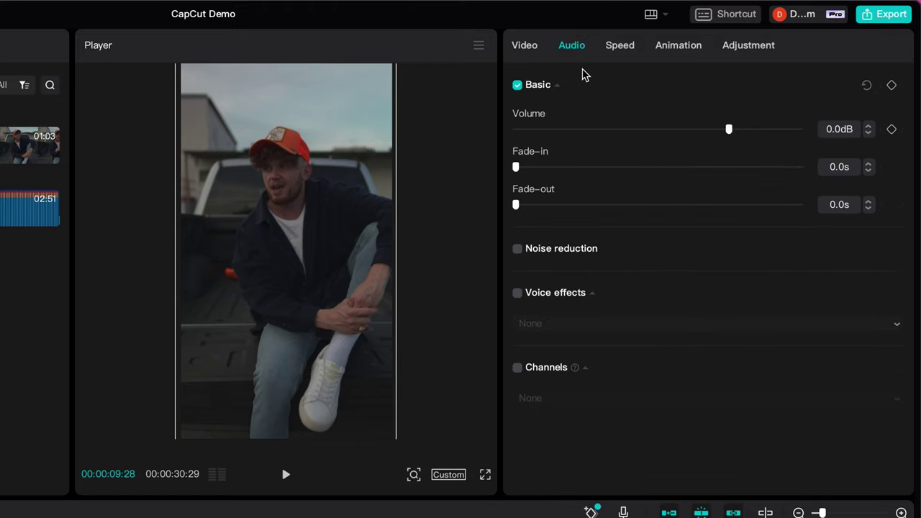
left_click(518, 249)
left_click(748, 49)
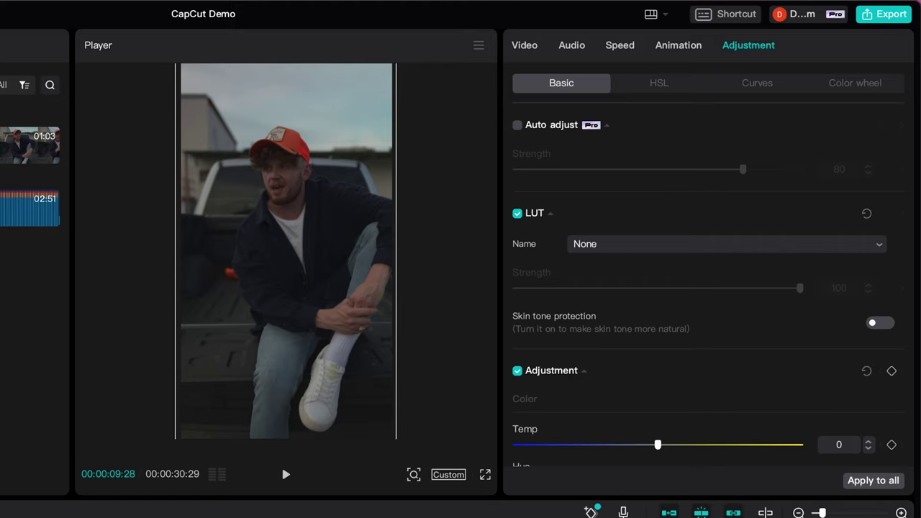
- Enable Auto adjust at strength 50 and switch on Skin tone protection
left_click(517, 125)
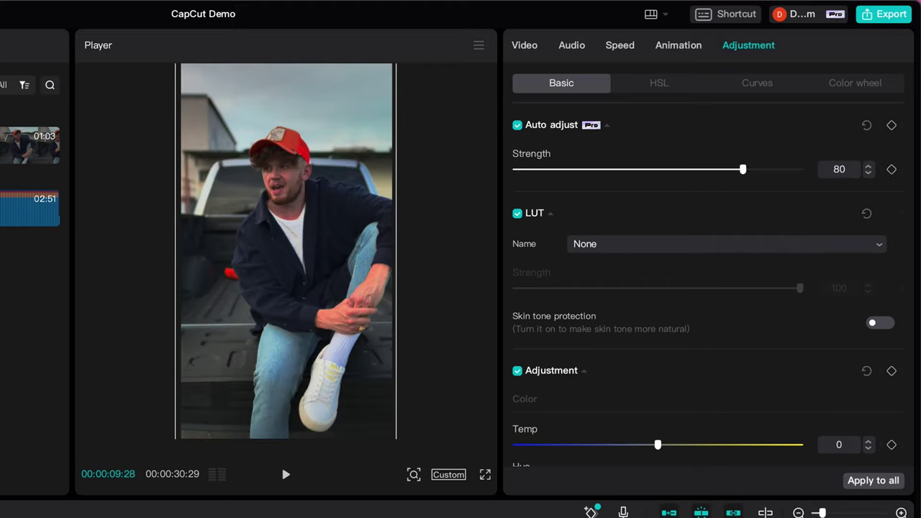
left_click_drag(743, 169, 657, 170)
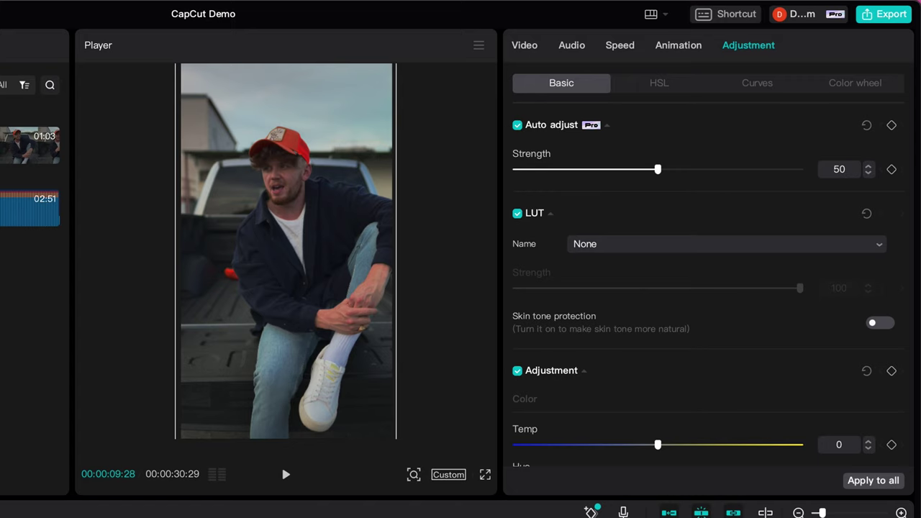
left_click(881, 323)
scroll(712, 288, "down", 5)
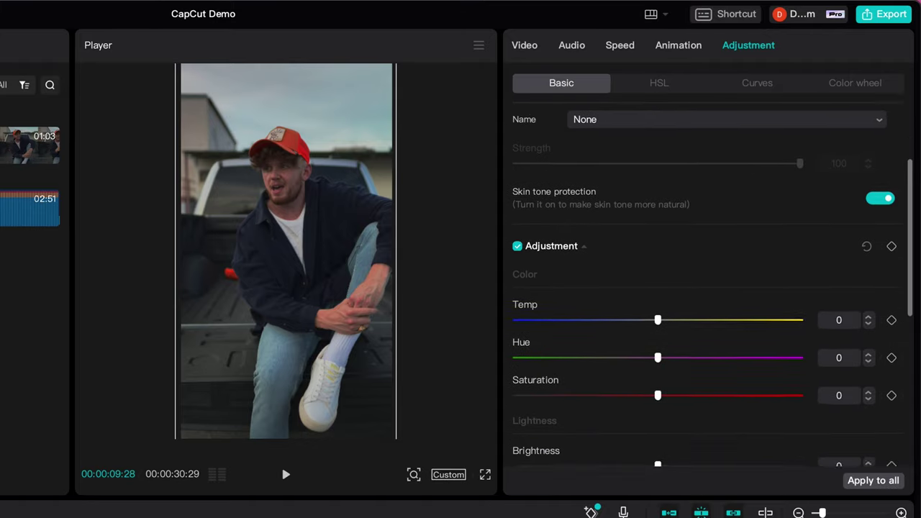
scroll(712, 288, "down", 2)
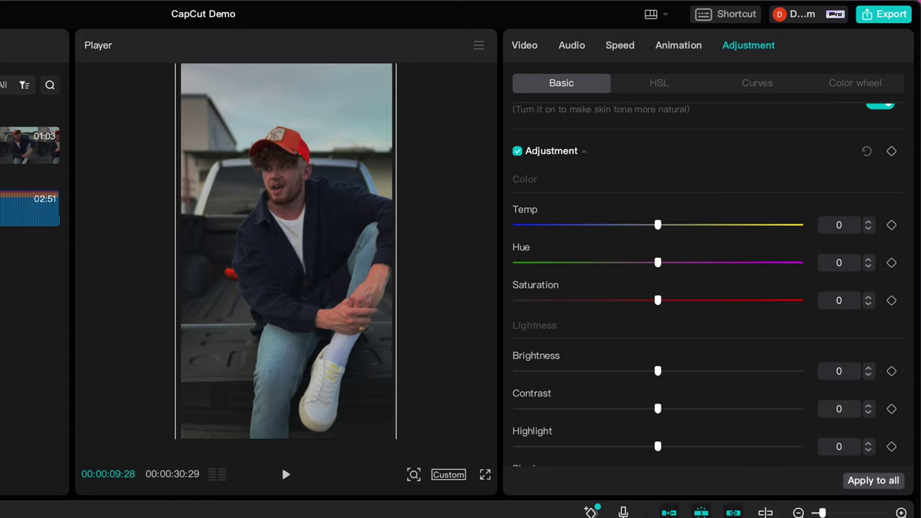
- Raise brightness and contrast to 5
scroll(713, 288, "down", 4)
left_click_drag(657, 237, 674, 237)
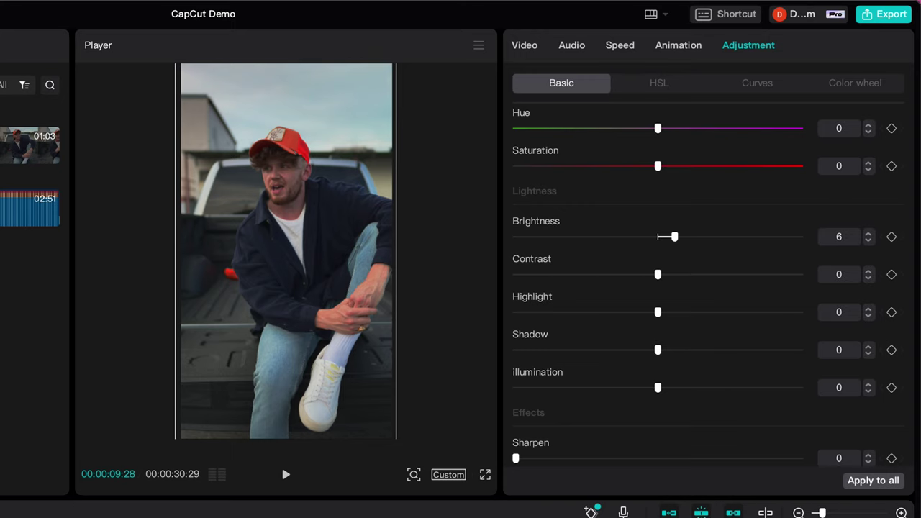
left_click_drag(657, 274, 671, 273)
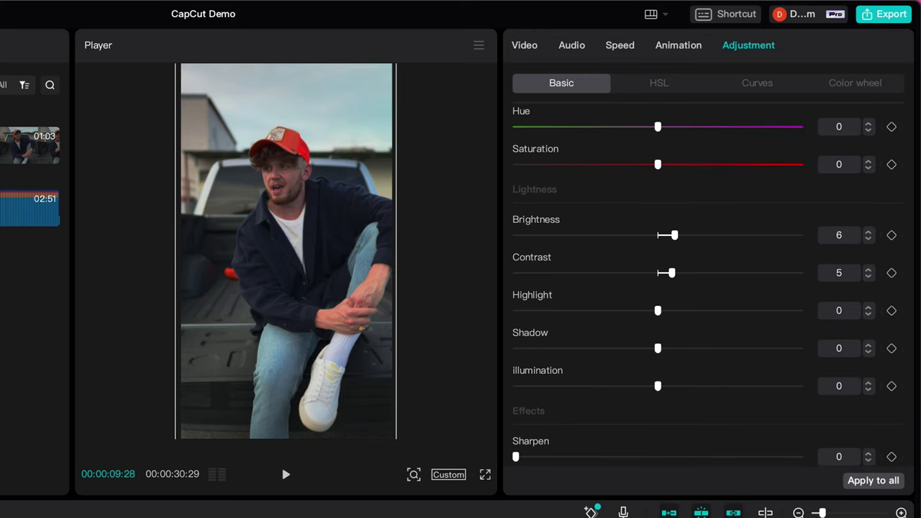
type("0")
key("Return")
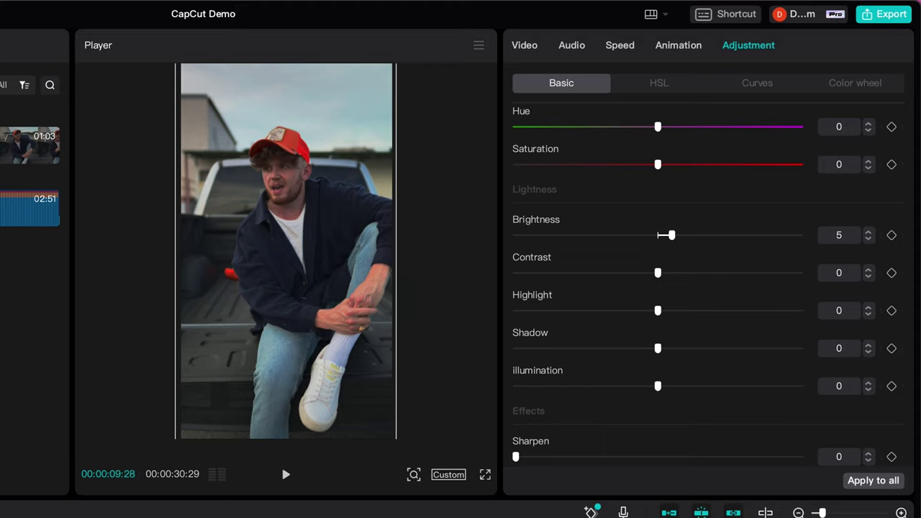
type("5")
left_click_drag(658, 273, 675, 273)
- Set highlight to 5, shadow to -6, illumination to 5 and sharpen to 25
mouse_move(658, 310)
left_mouse_down()
mouse_move(680, 310)
mouse_move(672, 310)
left_mouse_up()
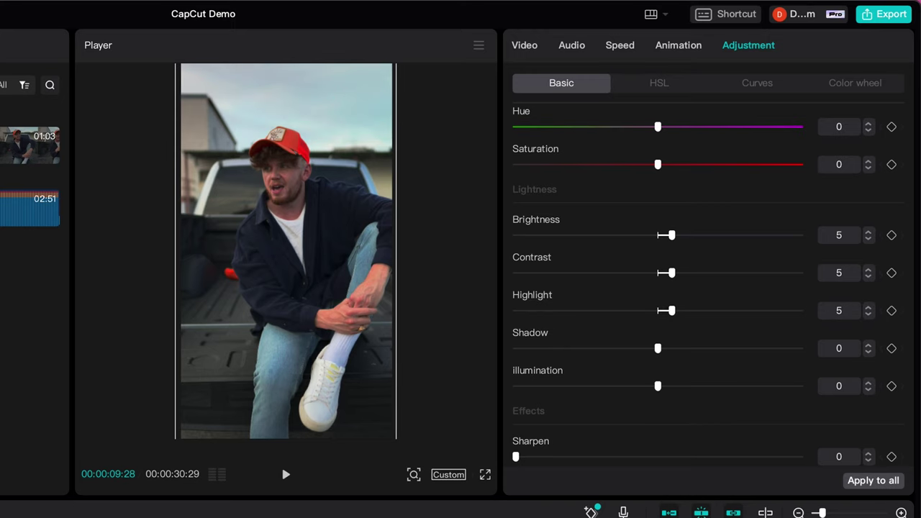
left_click_drag(658, 348, 640, 349)
left_click_drag(658, 386, 672, 385)
scroll(658, 288, "down", 2)
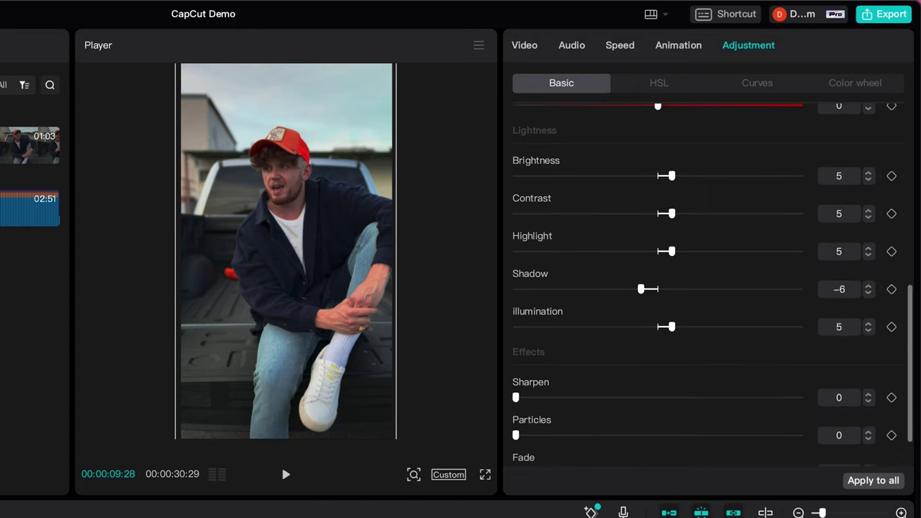
left_click_drag(516, 397, 590, 397)
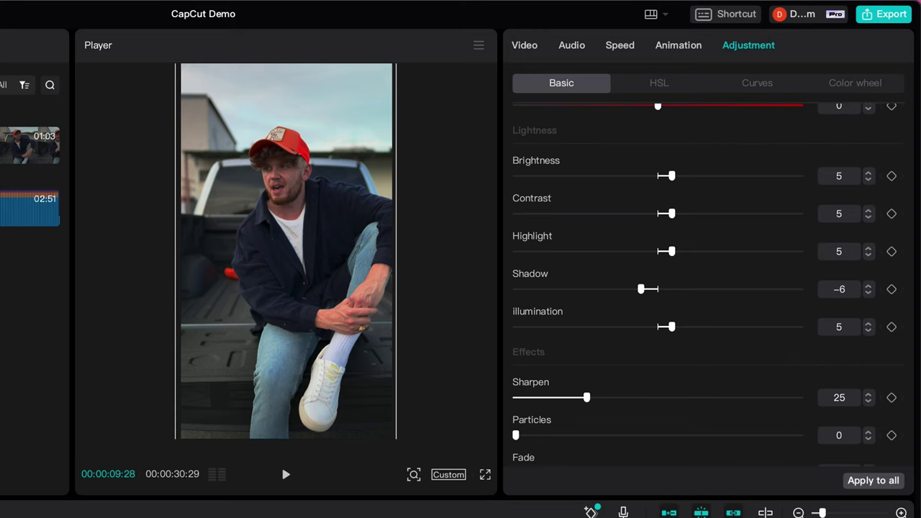
scroll(712, 288, "up", 7)
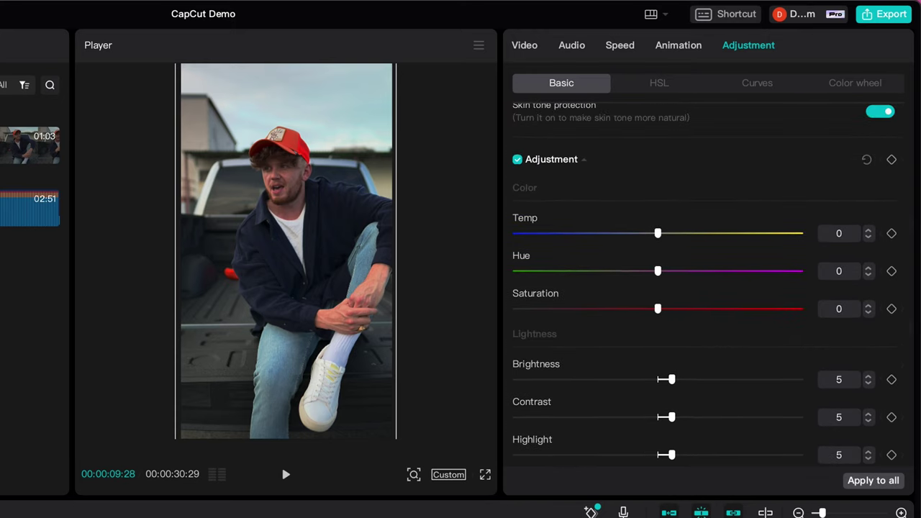
- Warm the colour temperature slightly, adjust hue, and raise saturation to about 6
mouse_move(657, 234)
left_mouse_down()
mouse_move(701, 233)
mouse_move(671, 233)
left_mouse_up()
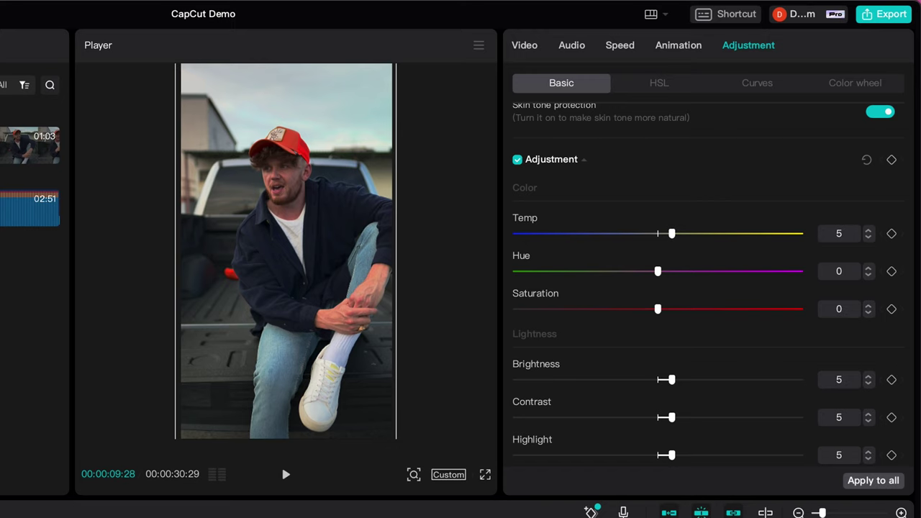
left_click_drag(657, 271, 700, 271)
left_click_drag(658, 309, 678, 308)
- Look through the HSL, Curves and Color wheel grading controls
left_click(659, 83)
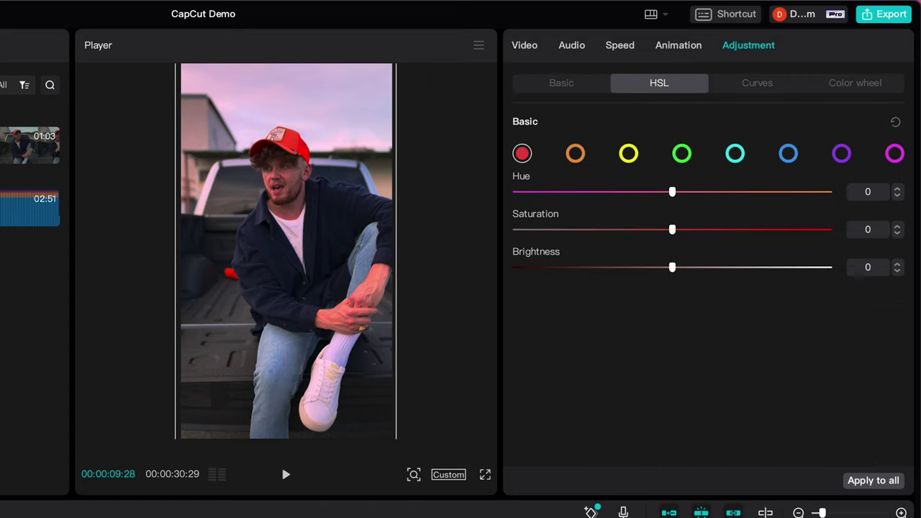
left_click(757, 83)
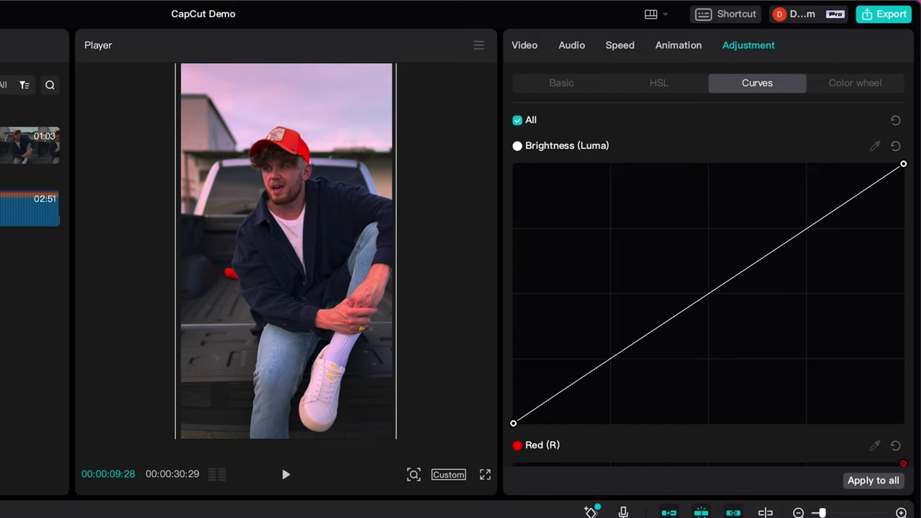
left_click(855, 83)
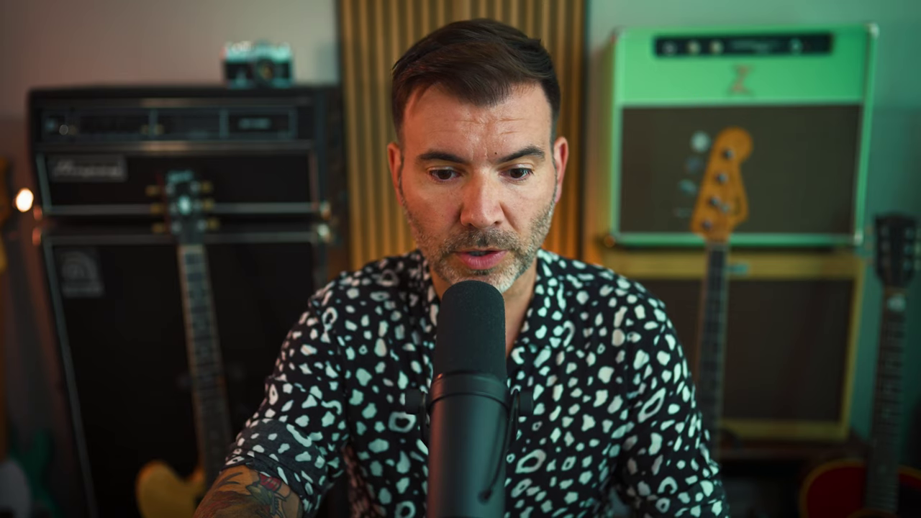